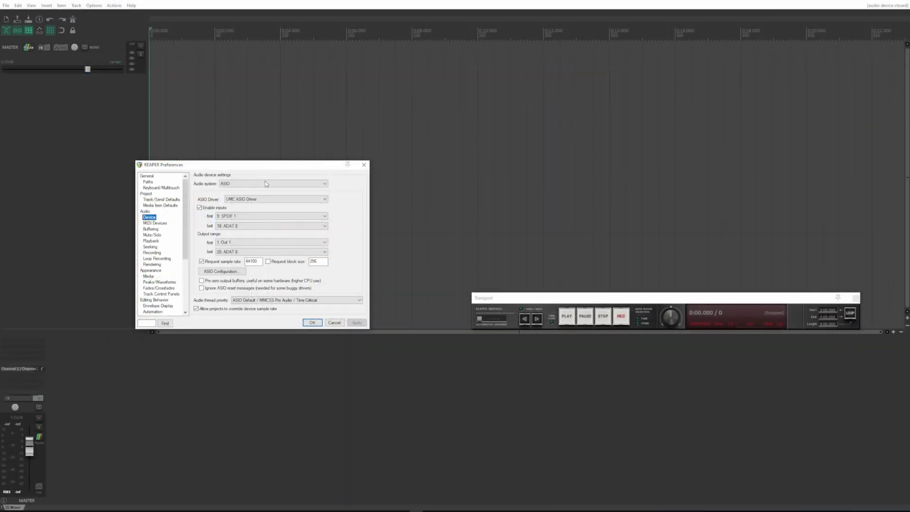
- Choose WDM Kernel Streaming (Windows XP) from the audio system list instead of ASIO
click(265, 183)
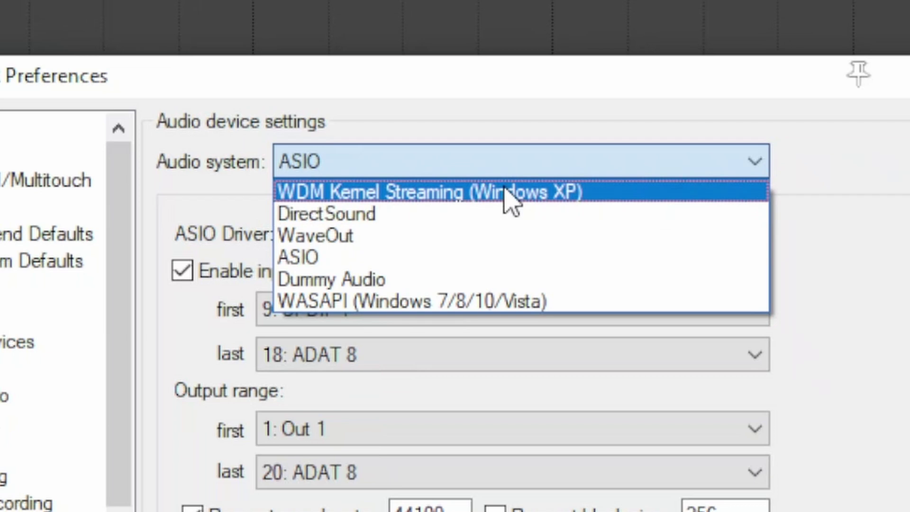
click(511, 199)
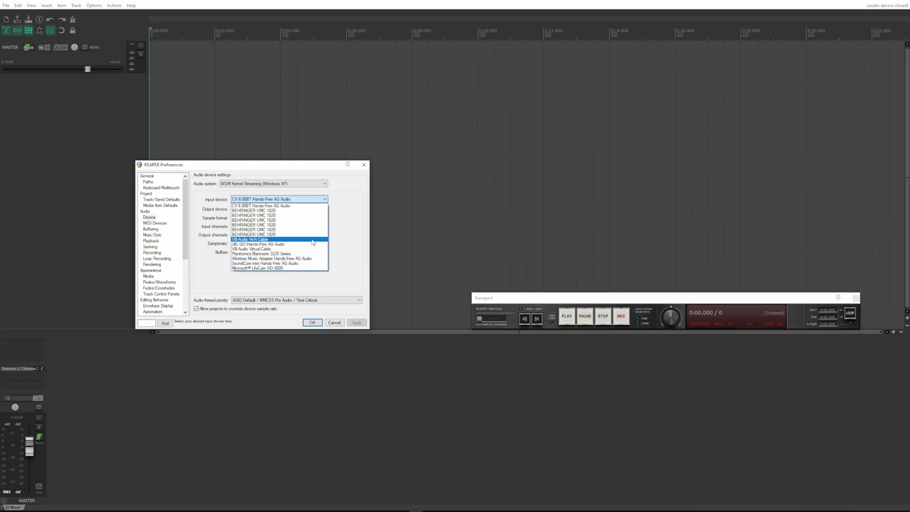
- Set input and output to BEHRINGER UMC 1820, trying 32 bit before settling on 24 bit
click(308, 212)
click(307, 209)
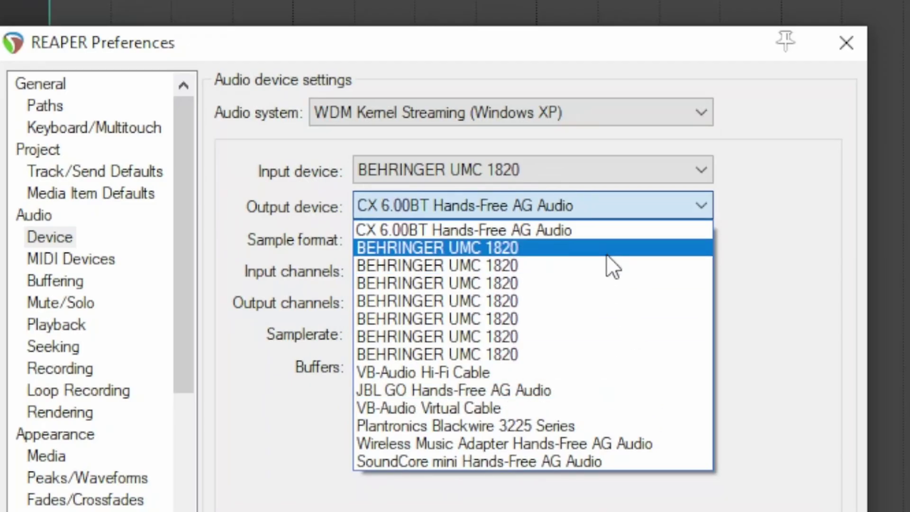
click(605, 252)
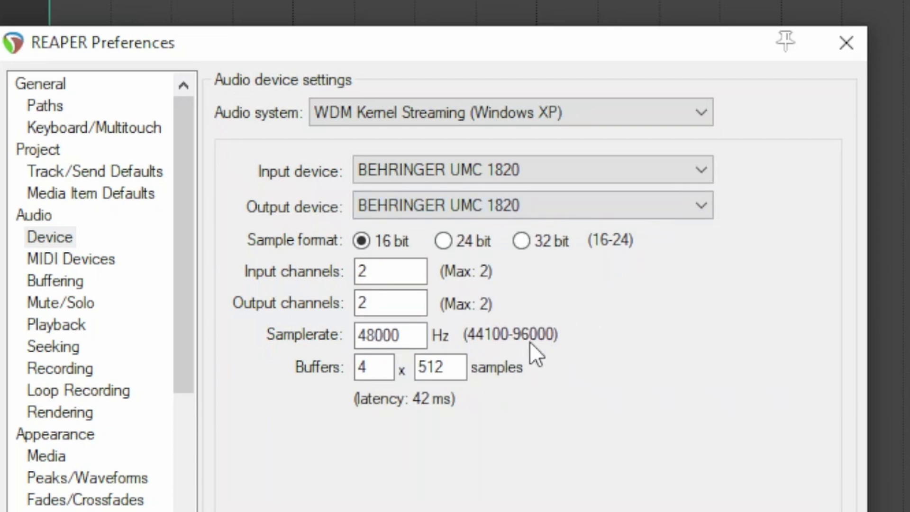
click(442, 242)
click(528, 243)
click(457, 241)
- Set input and output to CX 6.00BT Hands-Free AG Audio with 16 bit format
click(416, 169)
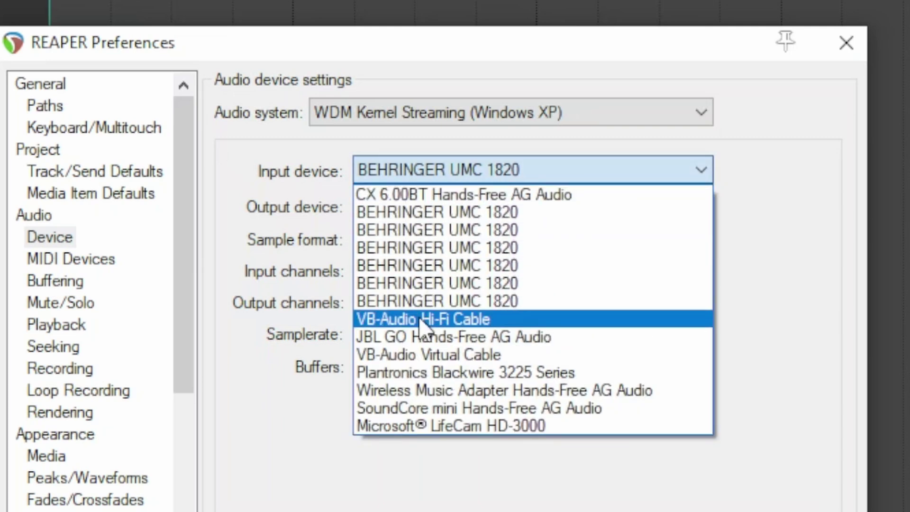
click(427, 337)
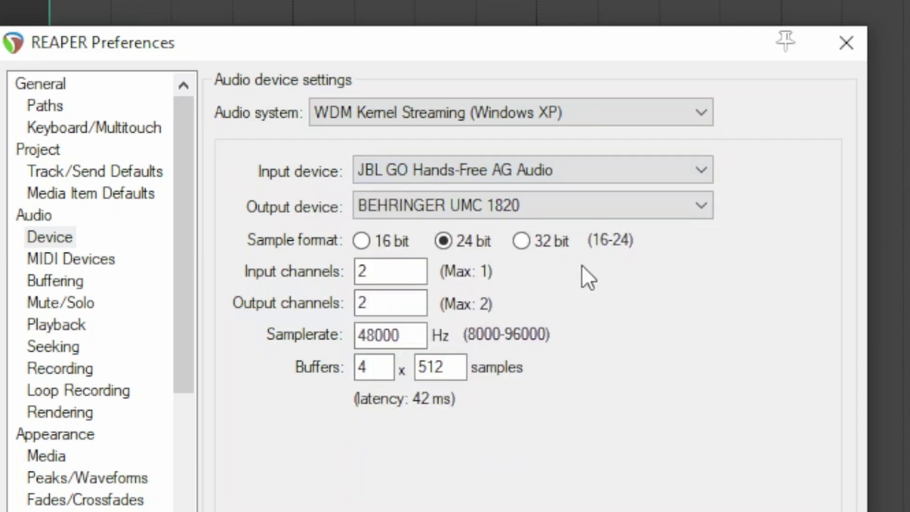
click(553, 170)
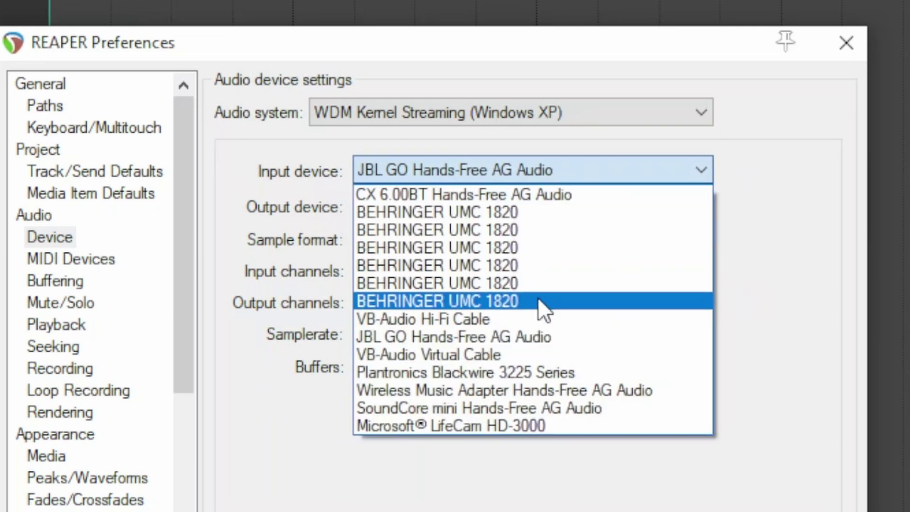
click(506, 195)
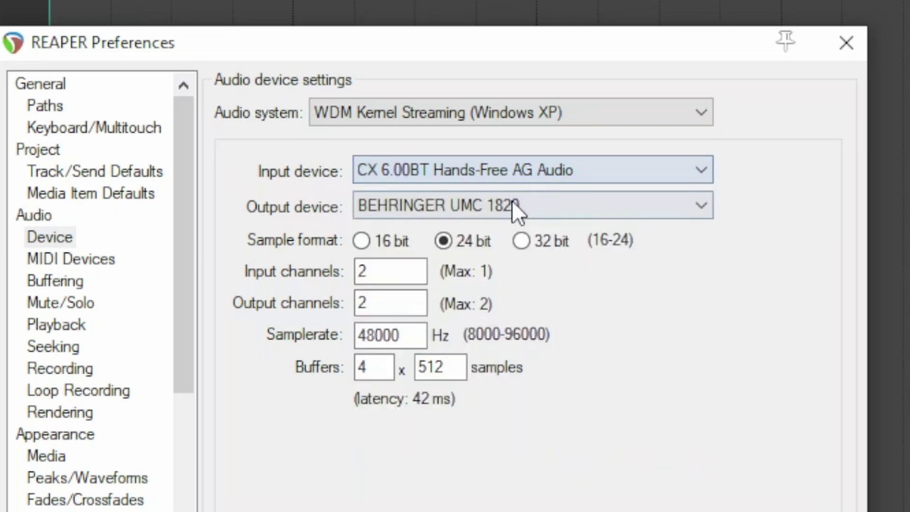
click(363, 240)
click(486, 204)
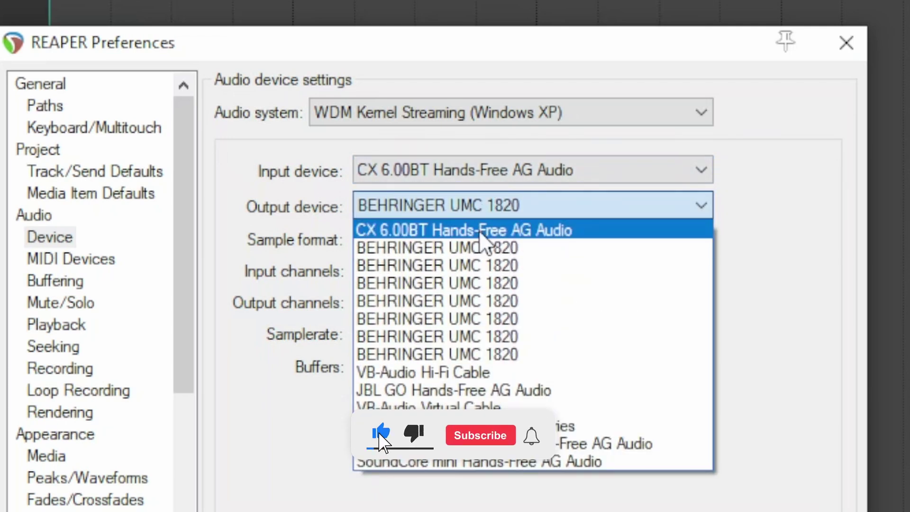
click(480, 230)
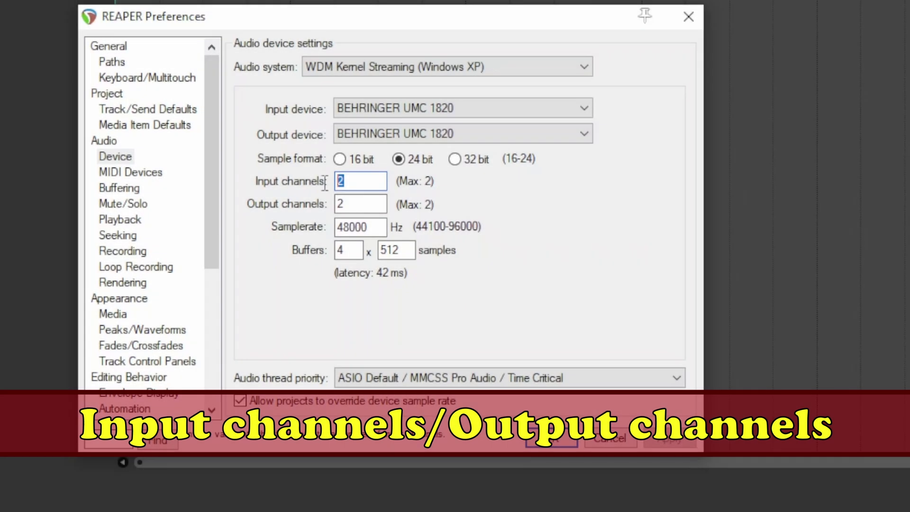
- Check the input and output channel values and select the samplerate digits
key(Tab)
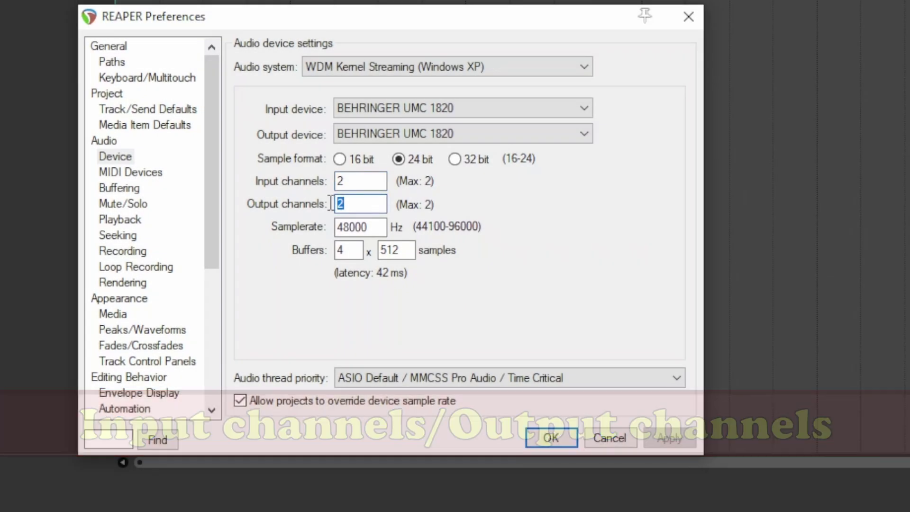
click(375, 186)
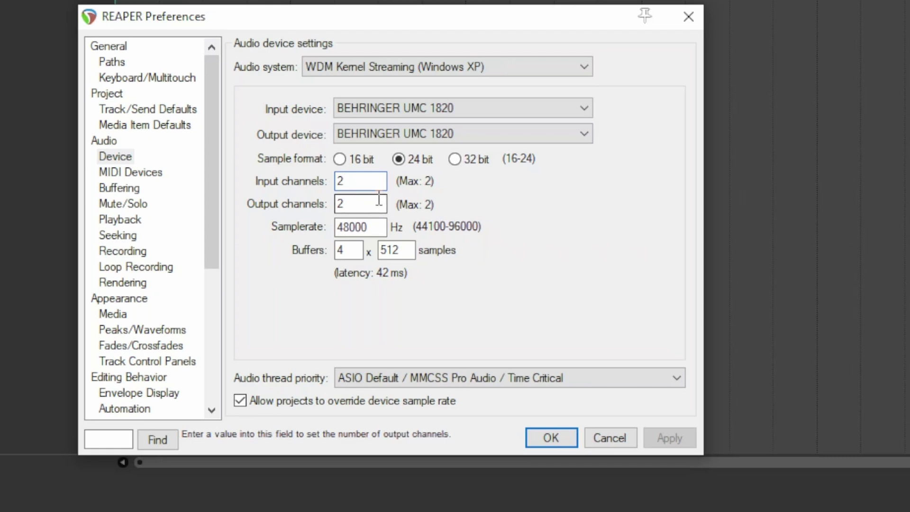
drag(368, 228, 324, 233)
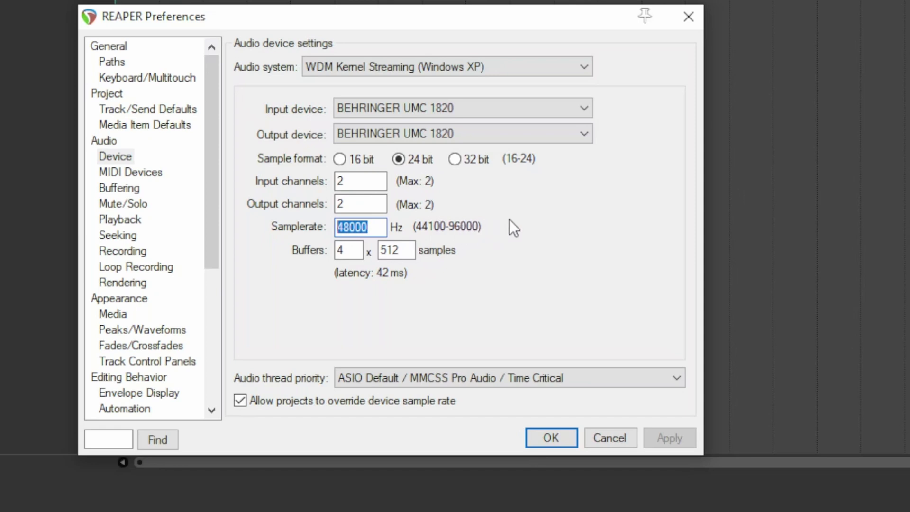
- Set both output and input devices to CX 6.00BT Hands-Free AG Audio
click(520, 133)
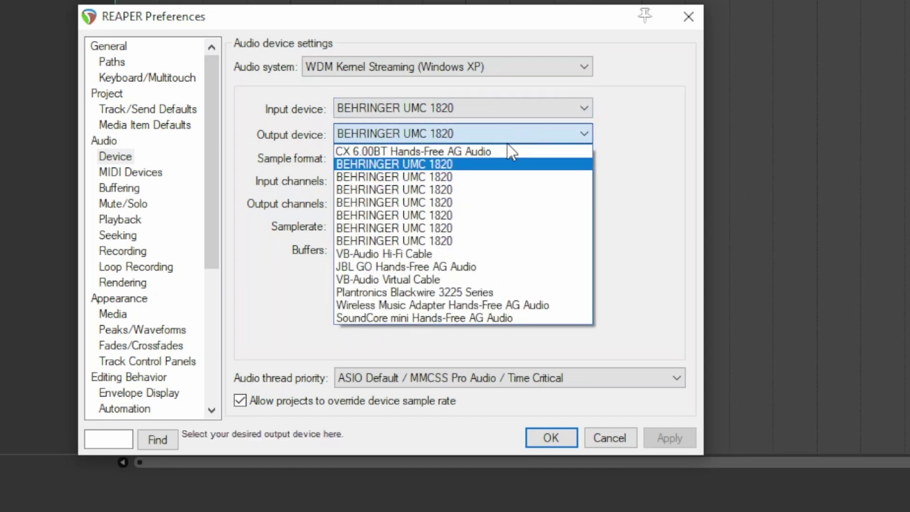
click(507, 149)
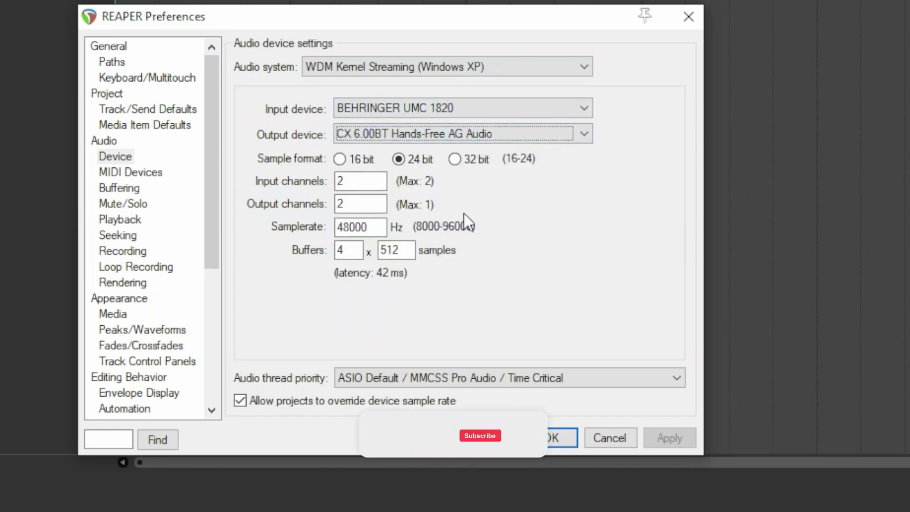
click(477, 105)
click(470, 124)
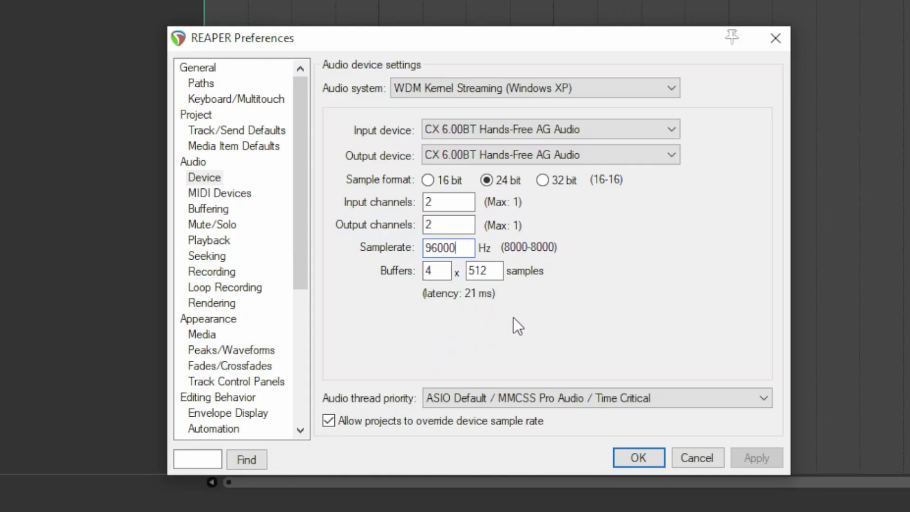
- Set the buffer count to 1, after briefly trying 2
mouse_move(497, 276)
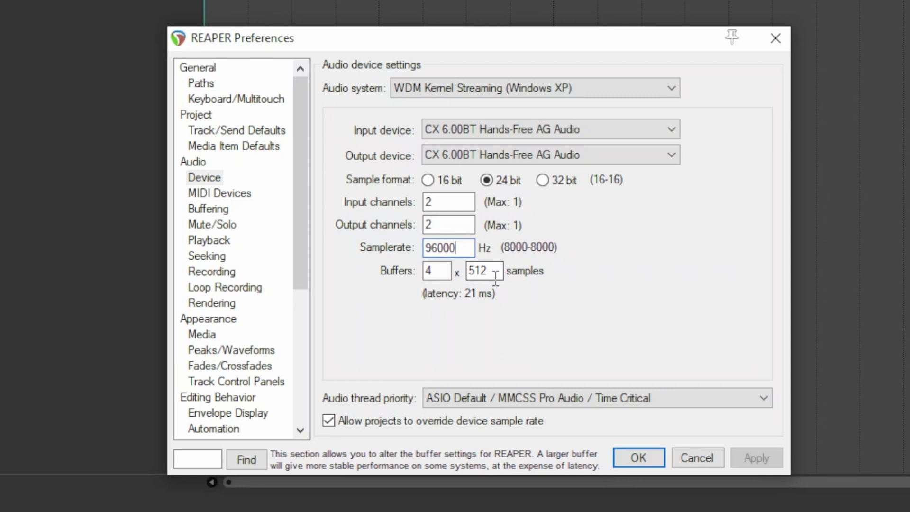
double_click(438, 269)
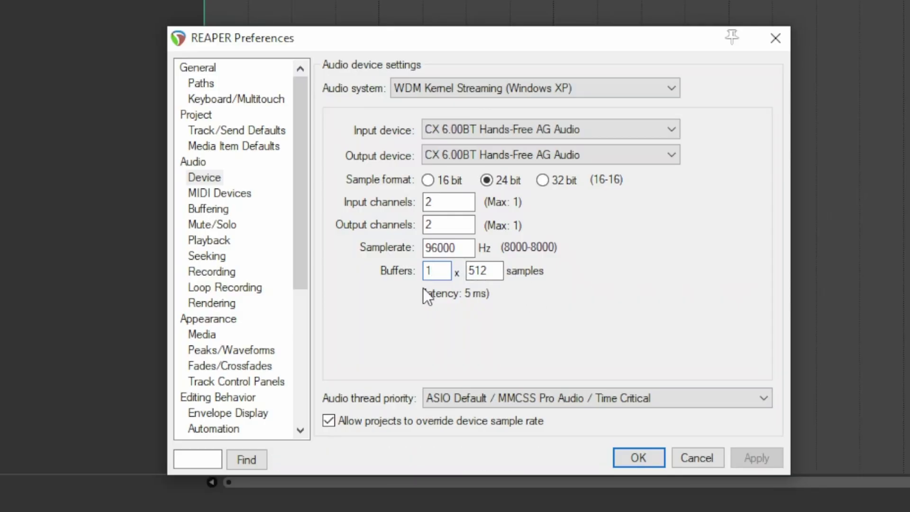
double_click(431, 271)
text(2)
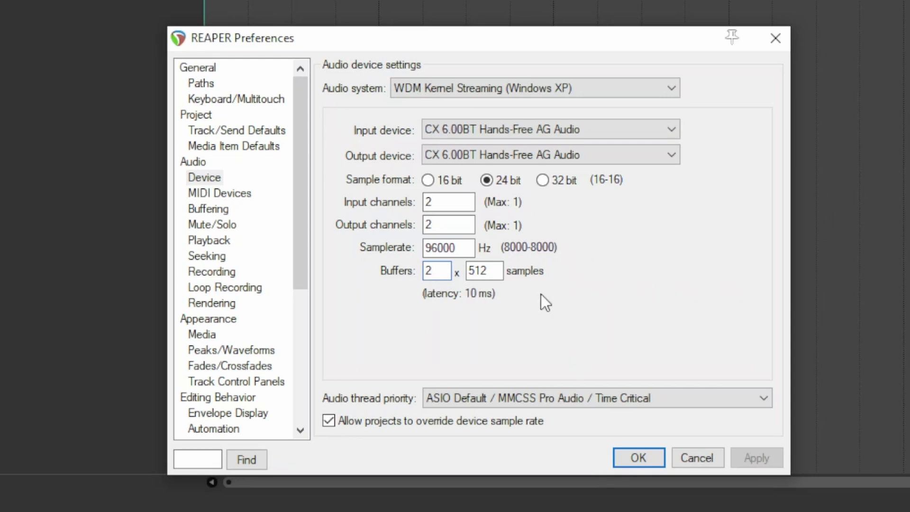
double_click(430, 271)
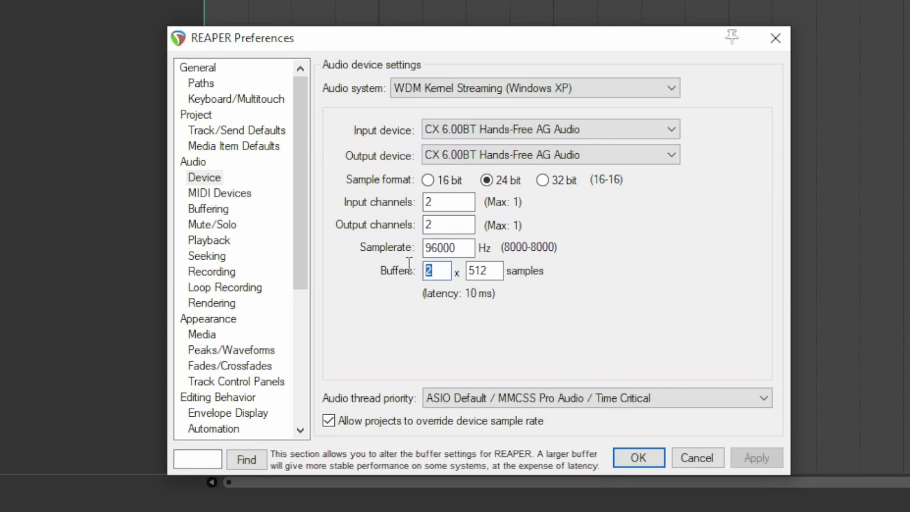
text(1)
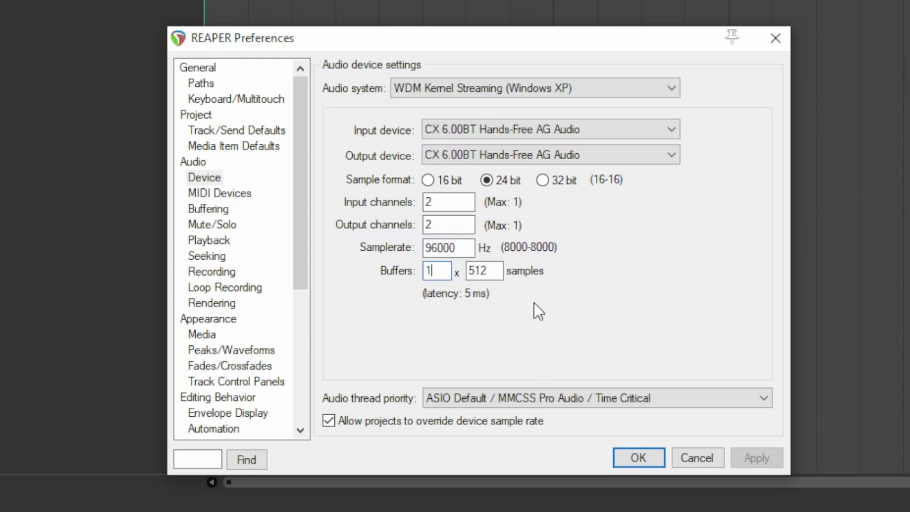
- Set the buffer size to 256 samples, after briefly trying 128
click(493, 269)
double_click(493, 269)
text(256)
double_click(496, 270)
text(128)
drag(496, 272, 453, 272)
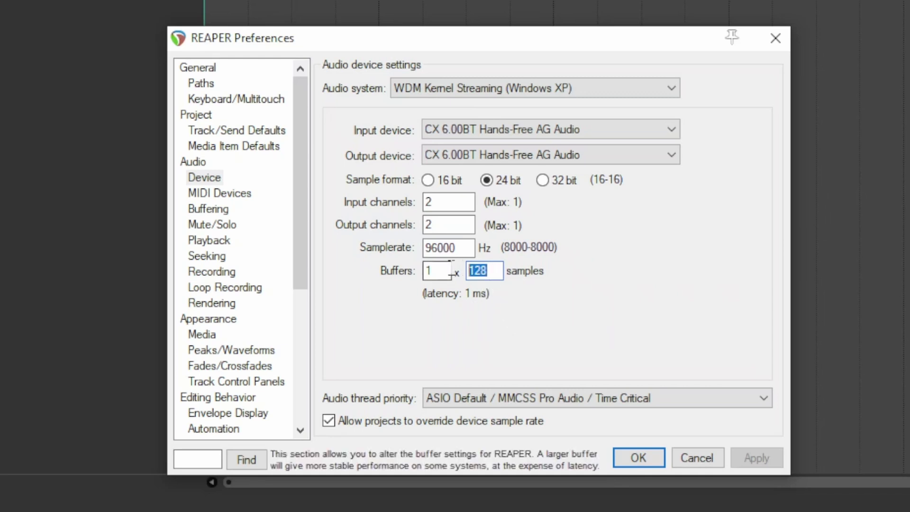
text(256)
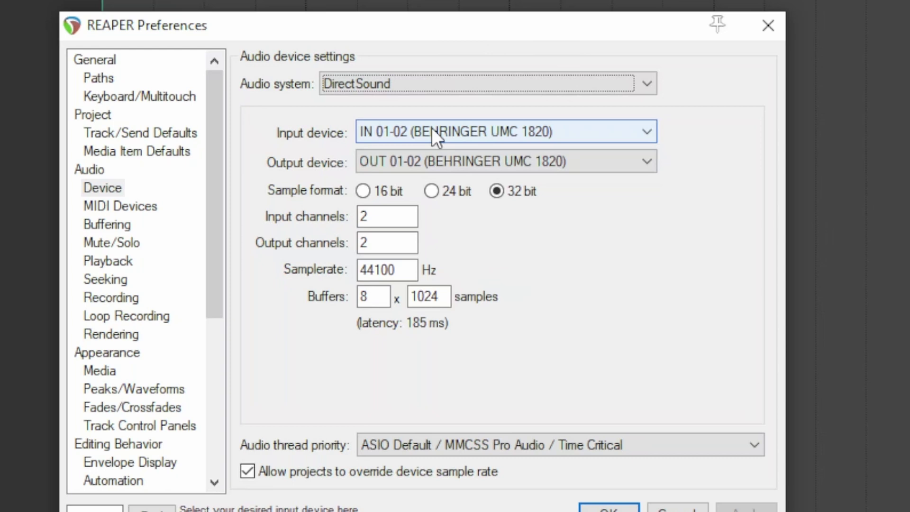
- Review the DirectSound device lists, keeping IN 01-02 input and OUT 01-02 output
click(432, 131)
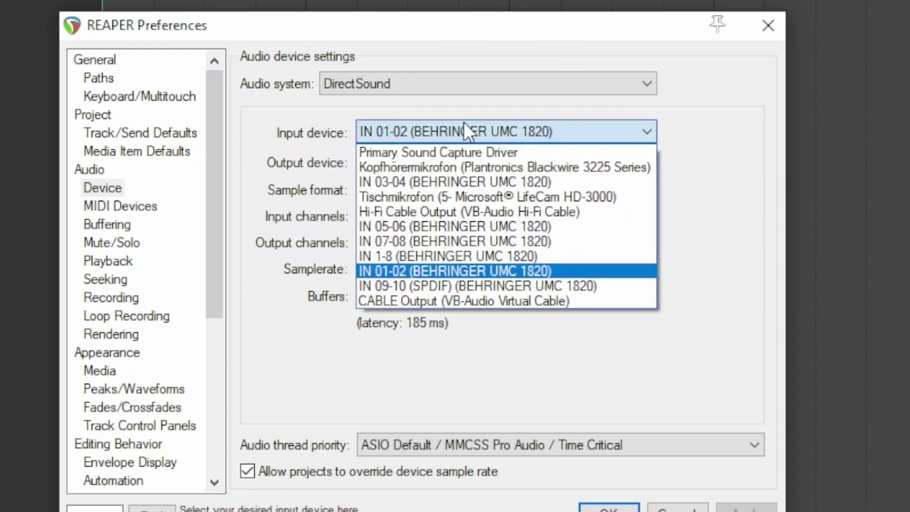
click(491, 110)
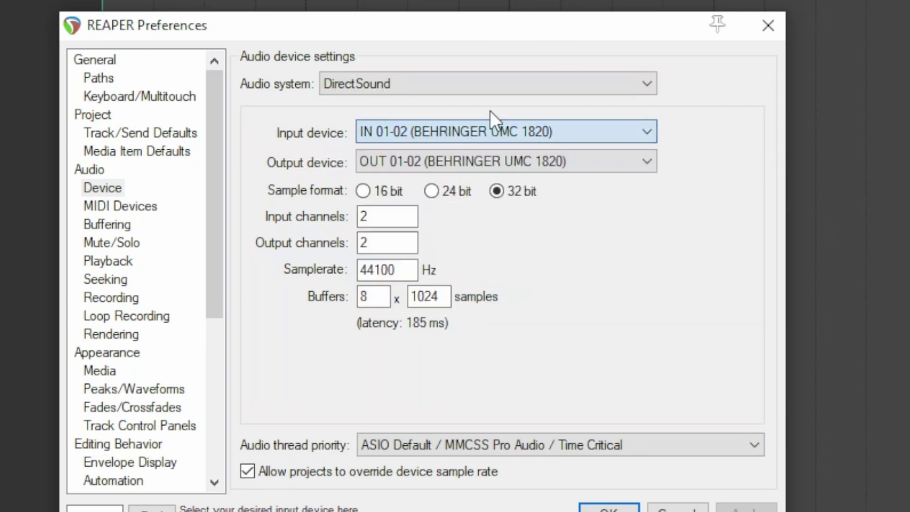
click(550, 163)
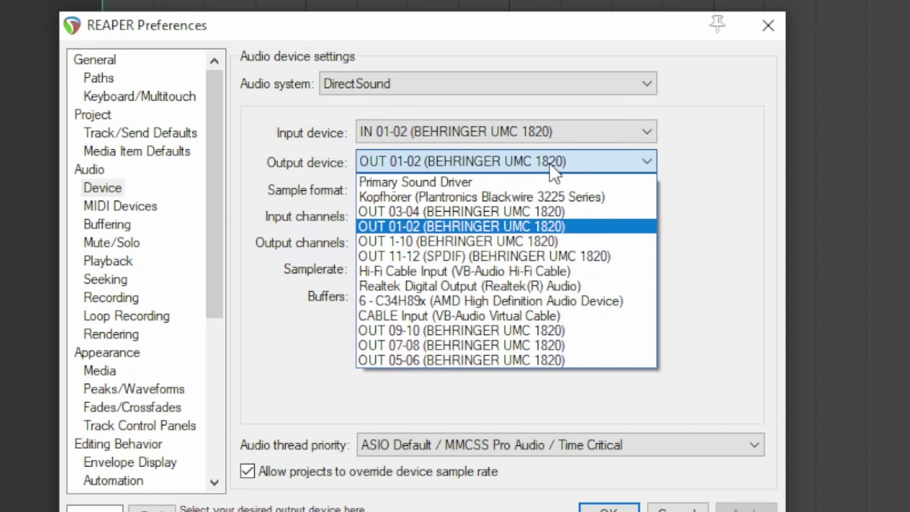
click(550, 163)
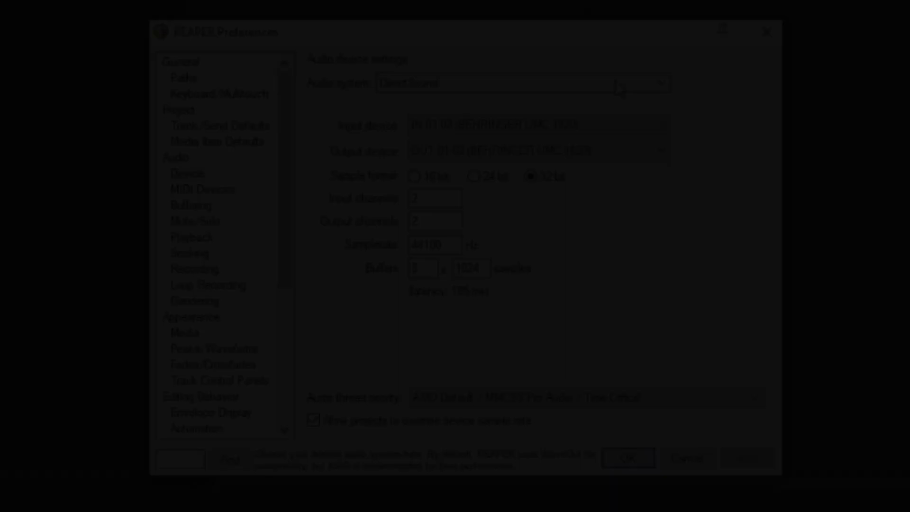
- Switch the audio system to WaveOut, keeping Microsoft Sound Mapper for input and output
click(616, 83)
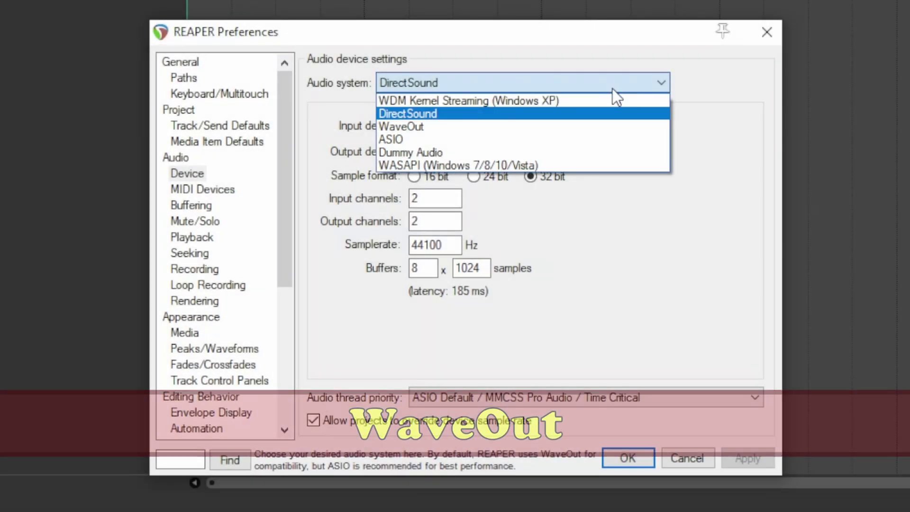
click(593, 126)
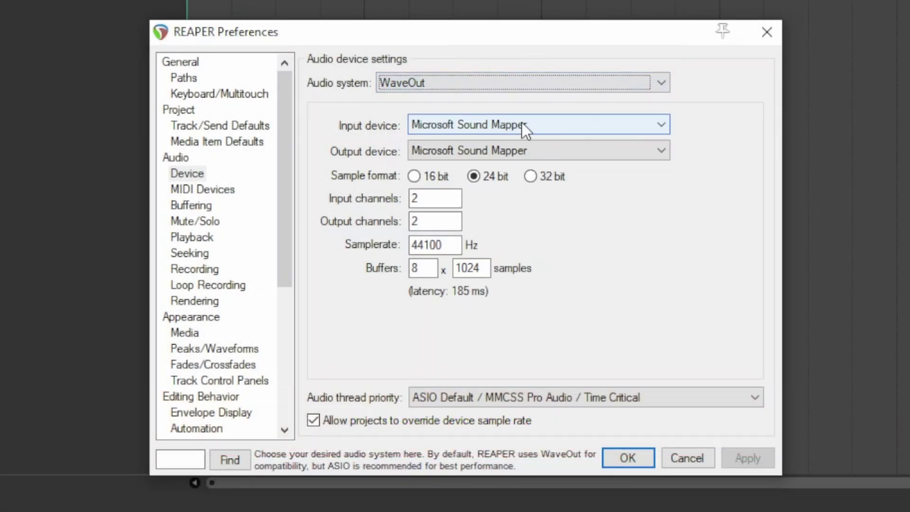
click(522, 125)
click(521, 124)
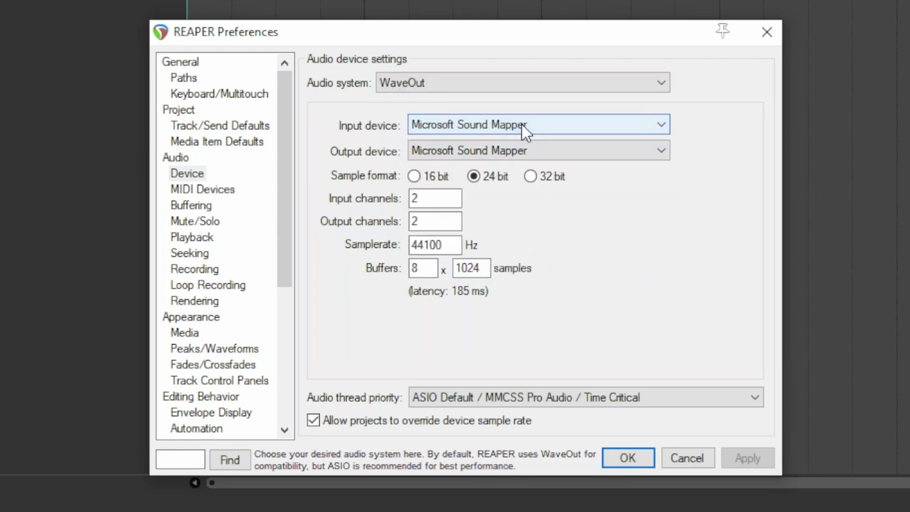
click(537, 150)
click(537, 150)
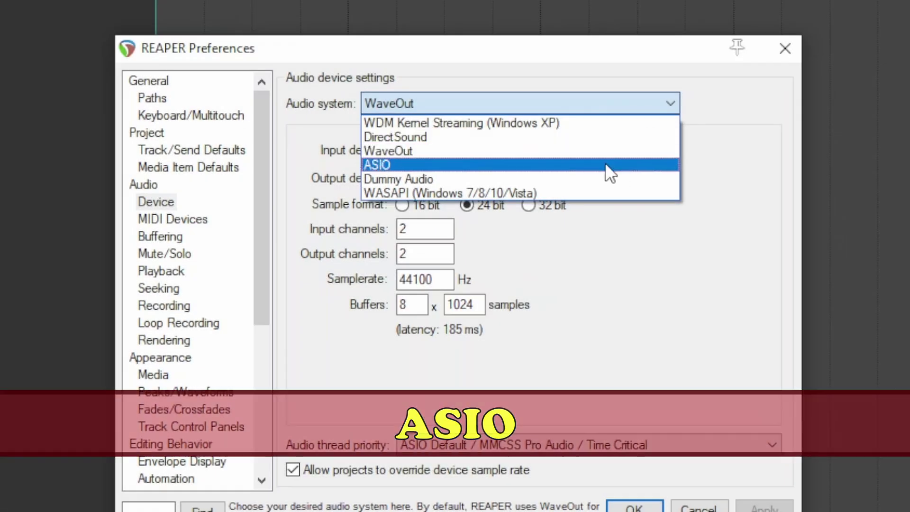
- Select ASIO as the audio system
click(610, 174)
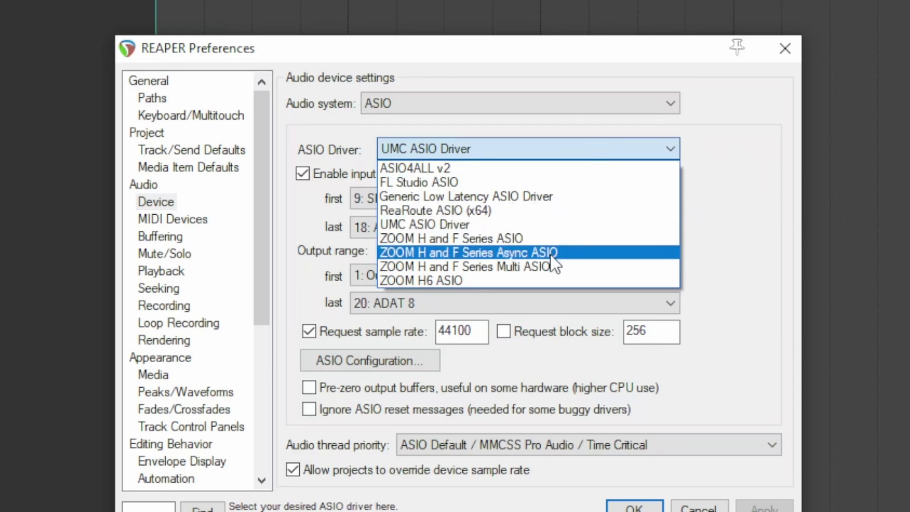
- Keep UMC ASIO Driver and set the input range from 1: In 1 to 18: ADAT 8
click(553, 223)
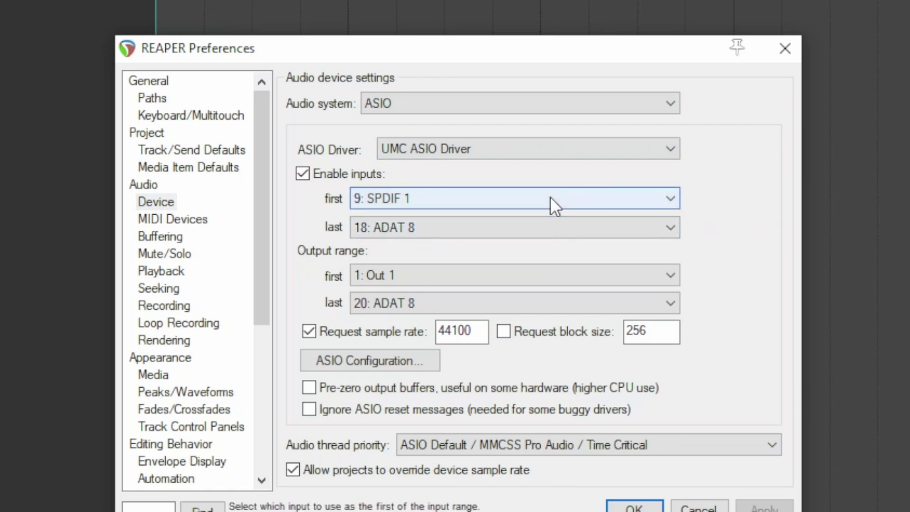
click(550, 196)
click(553, 211)
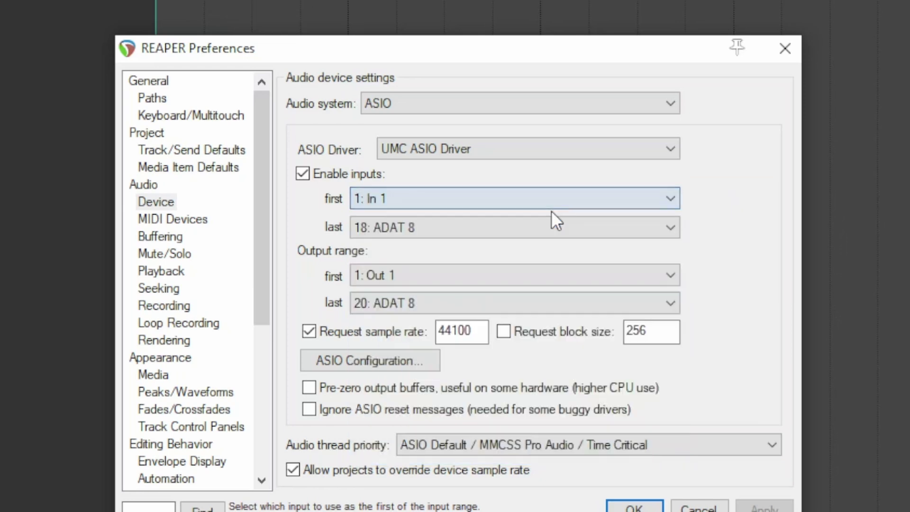
click(574, 231)
click(573, 232)
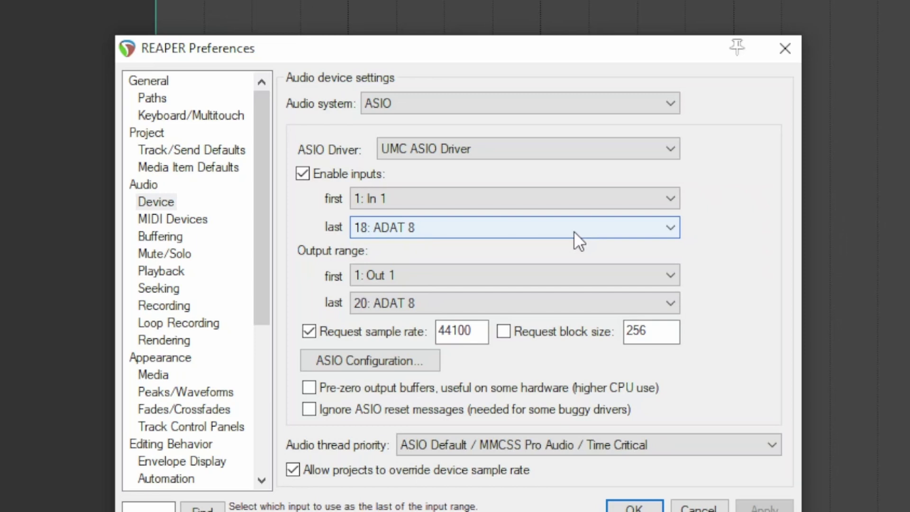
click(574, 231)
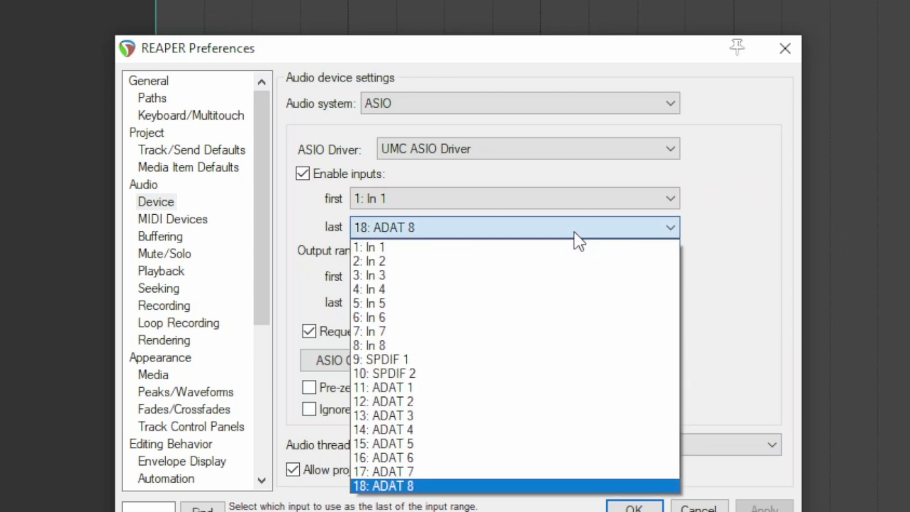
click(459, 483)
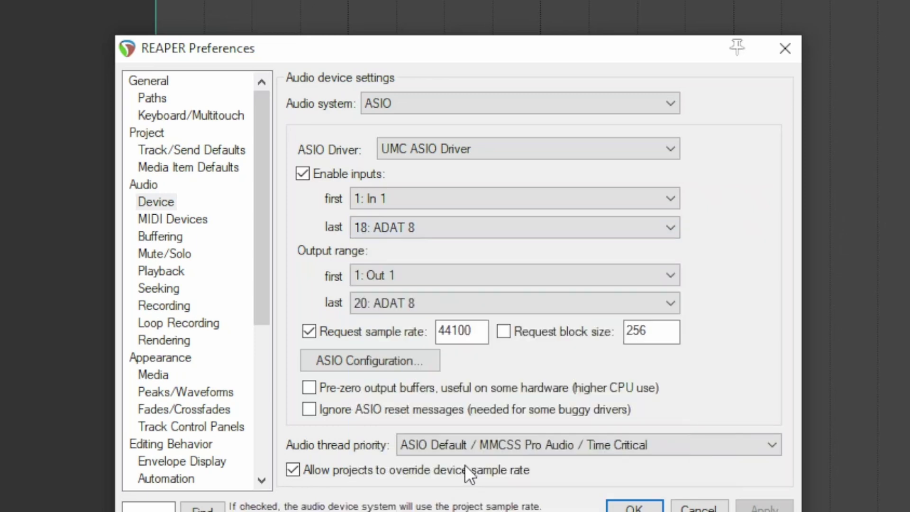
- Keep the output range from 1: Out 1 to 20: ADAT 8
click(462, 269)
click(462, 269)
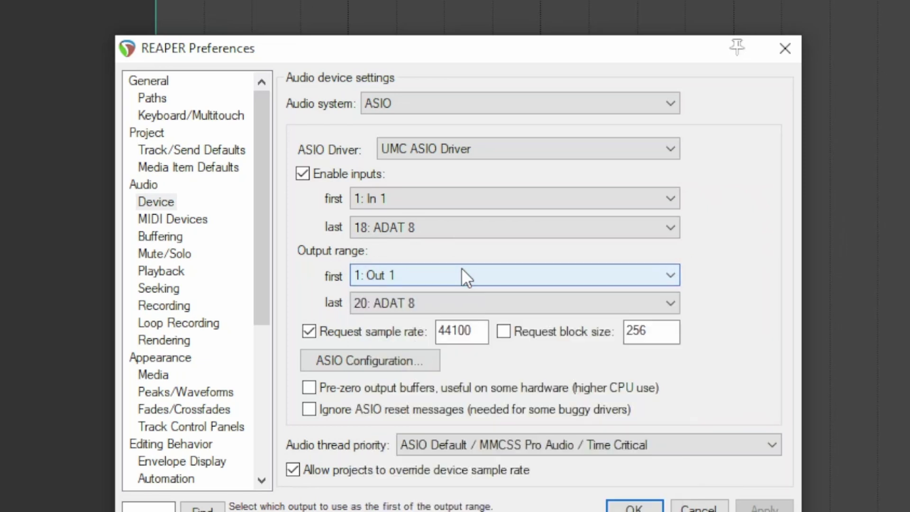
click(464, 313)
click(517, 511)
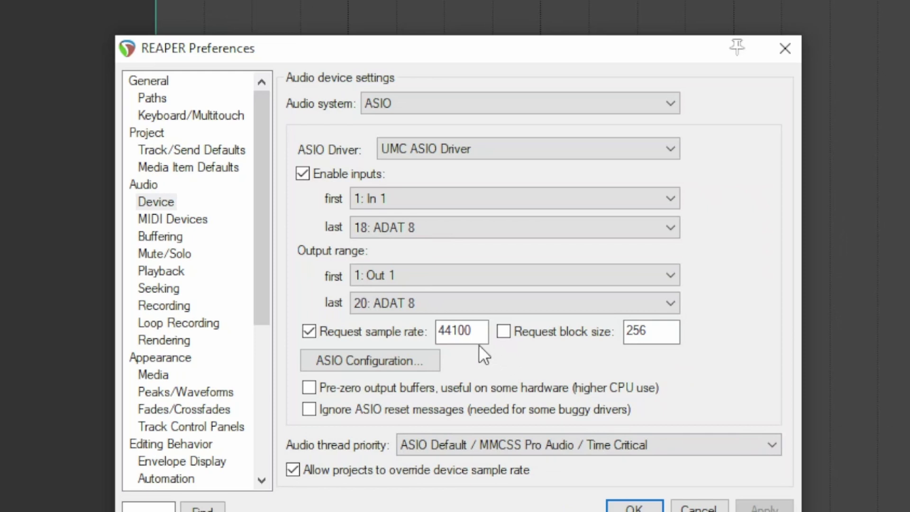
- Replace the requested sample rate 44100 with 48000
drag(476, 330, 415, 328)
text(48000)
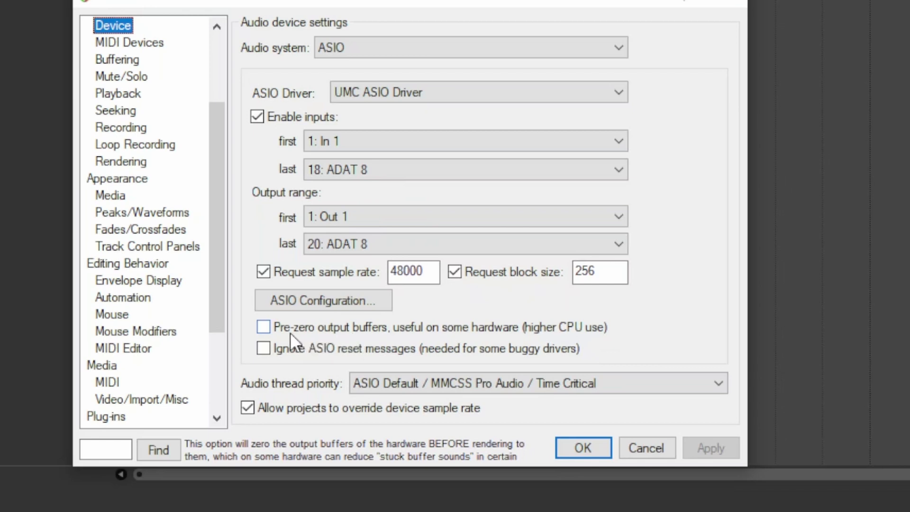
- Toggle Pre-zero output buffers on and back off, and turn off Ignore ASIO reset messages
click(264, 326)
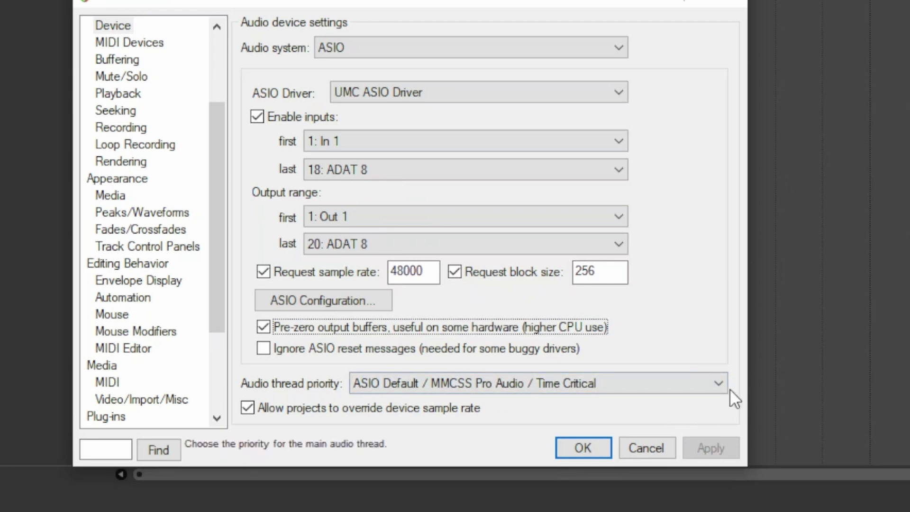
click(410, 328)
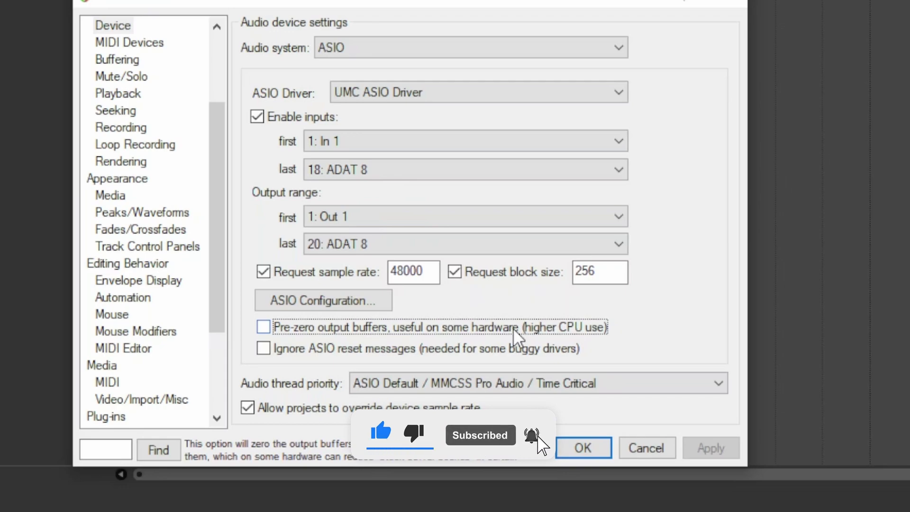
click(380, 350)
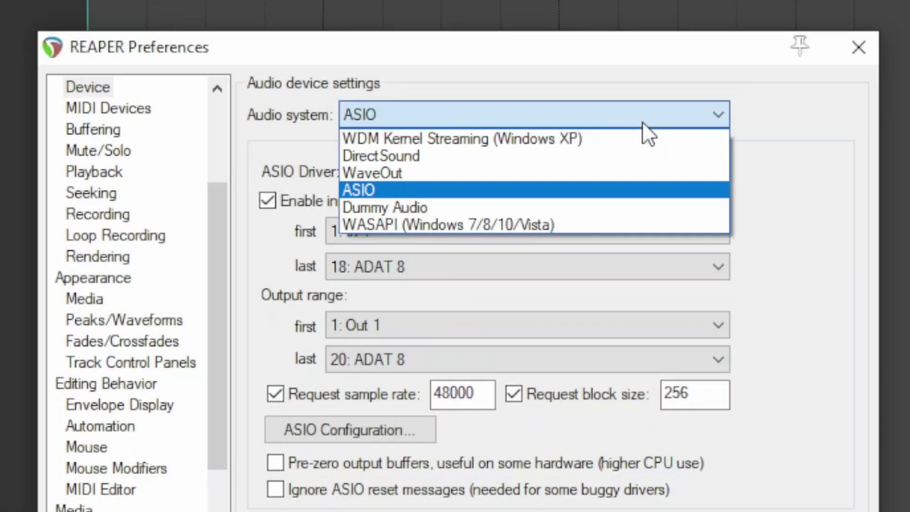
- Switch the audio system from Dummy Audio to WASAPI
click(594, 208)
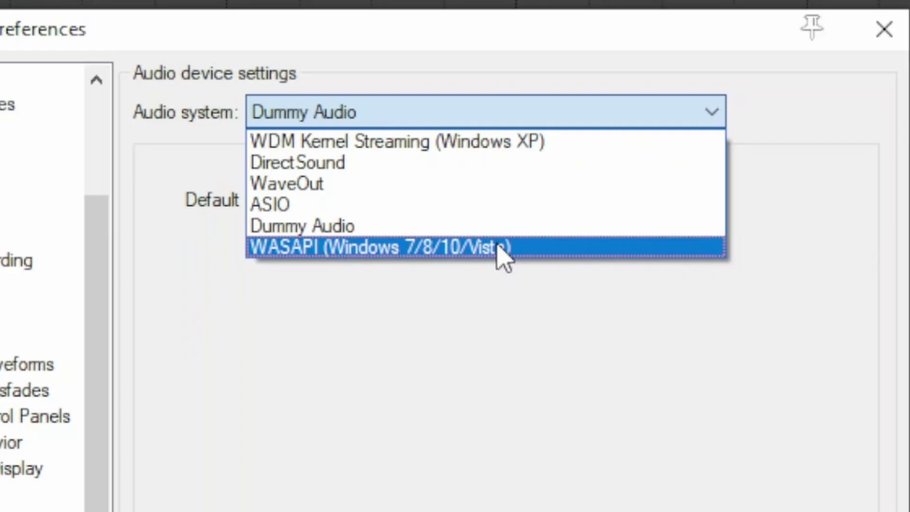
click(540, 223)
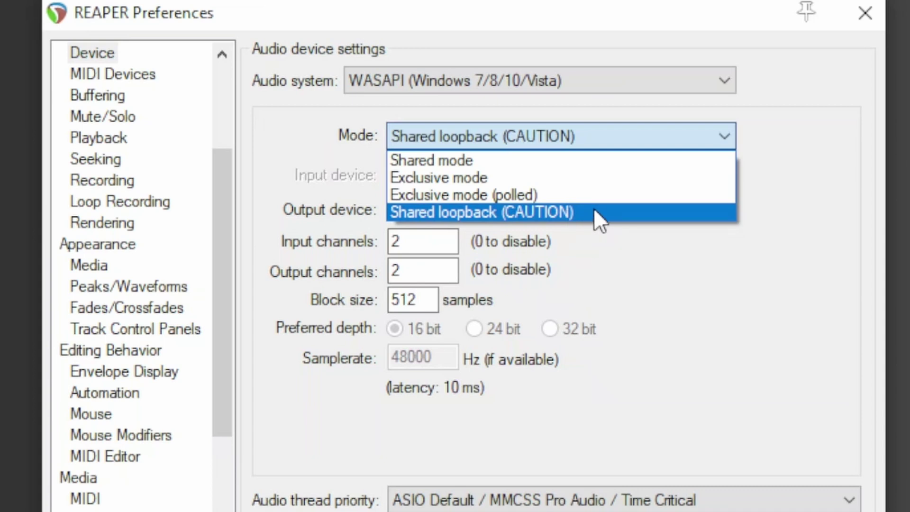
- Browse the WASAPI Mode options and choose Exclusive mode
click(595, 211)
click(552, 144)
click(541, 180)
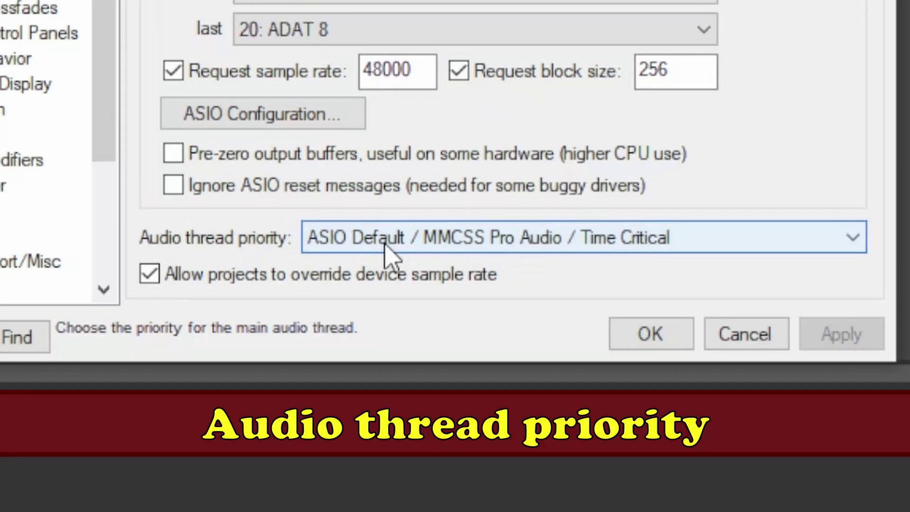
- Check the audio thread priority choices and leave the ASIO default unchanged
click(383, 244)
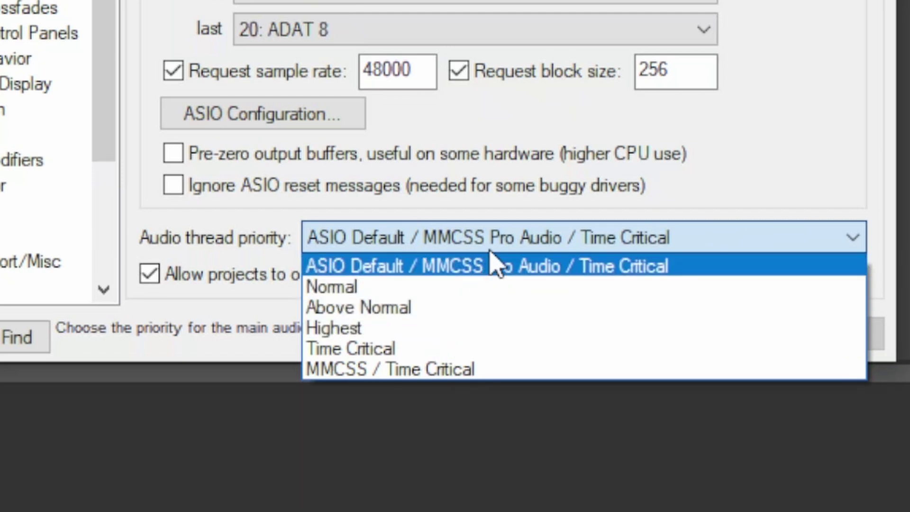
click(539, 205)
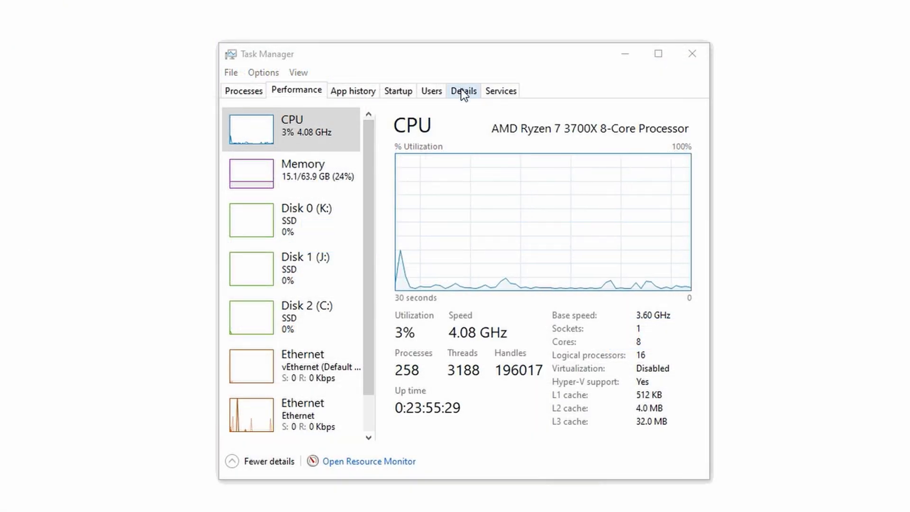
- View chrome.exe's Set priority levels in Task Manager Details, then revisit REAPER's thread priority list
click(463, 91)
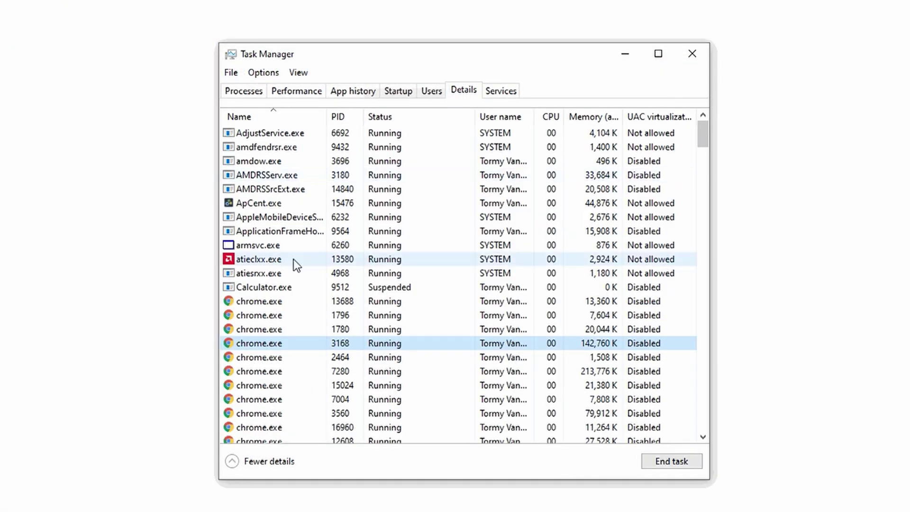
right_click(286, 343)
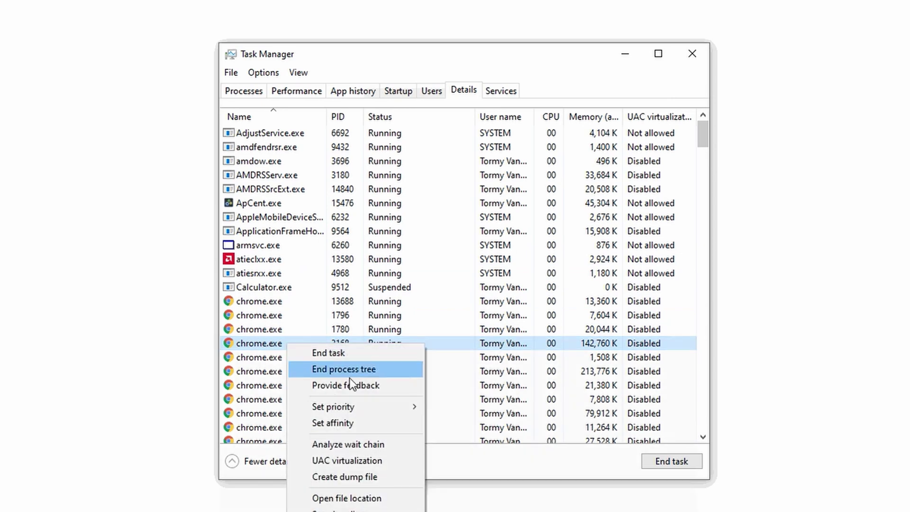
mouse_move(377, 406)
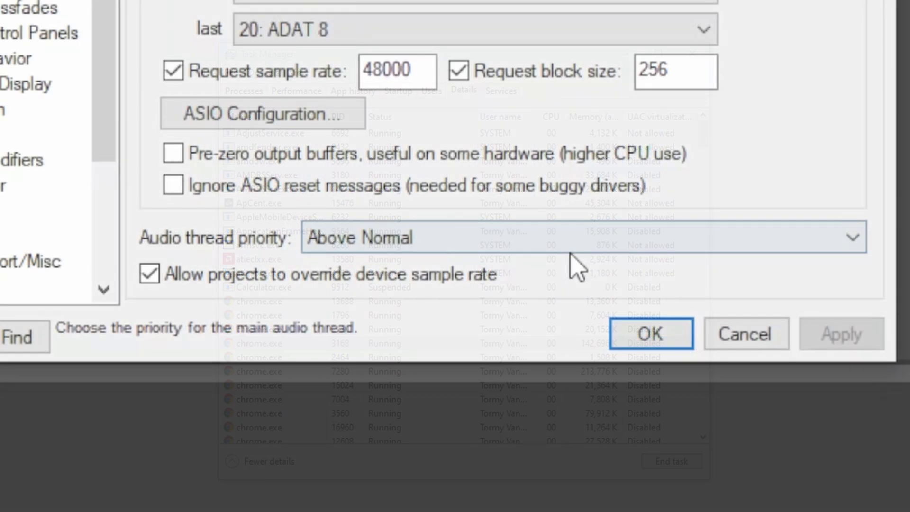
click(571, 237)
- Try Highest, Time Critical and MMCSS / Time Critical, then restore ASIO Default / MMCSS Pro Audio / Time Critical
click(555, 330)
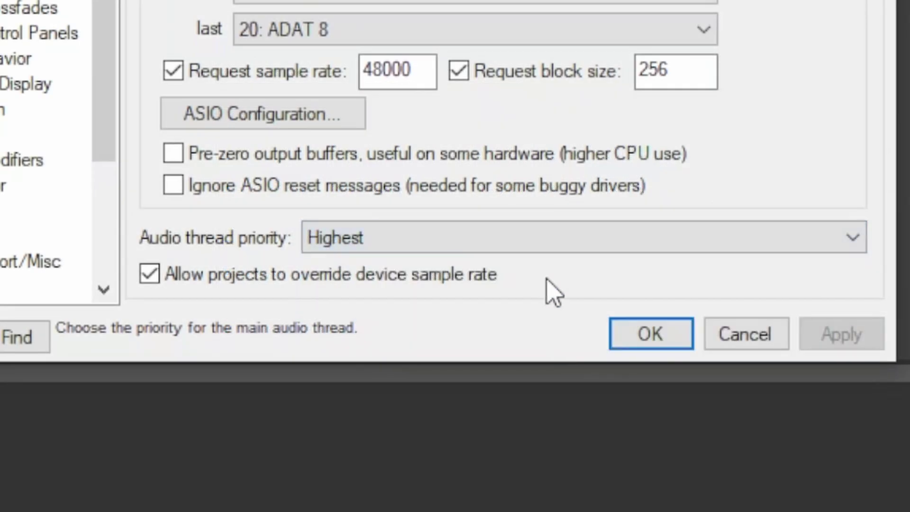
click(543, 239)
click(523, 349)
click(534, 245)
click(515, 372)
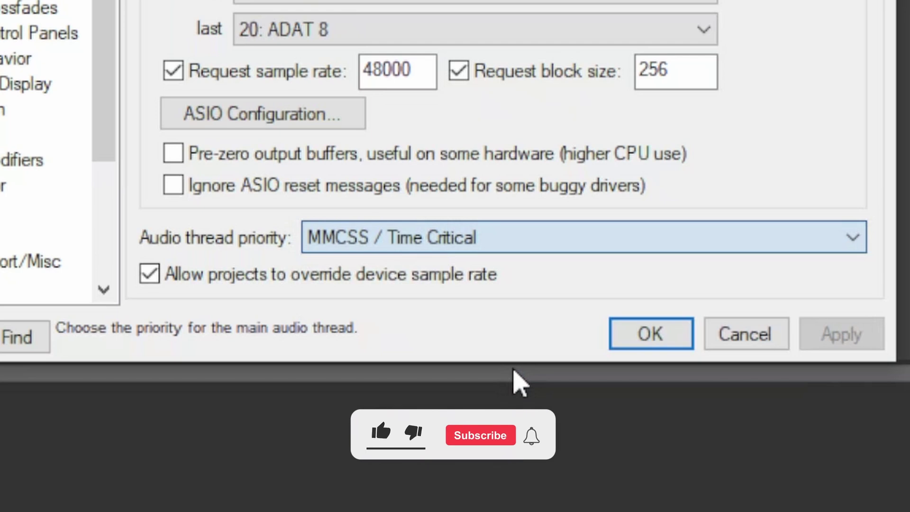
click(535, 238)
click(538, 266)
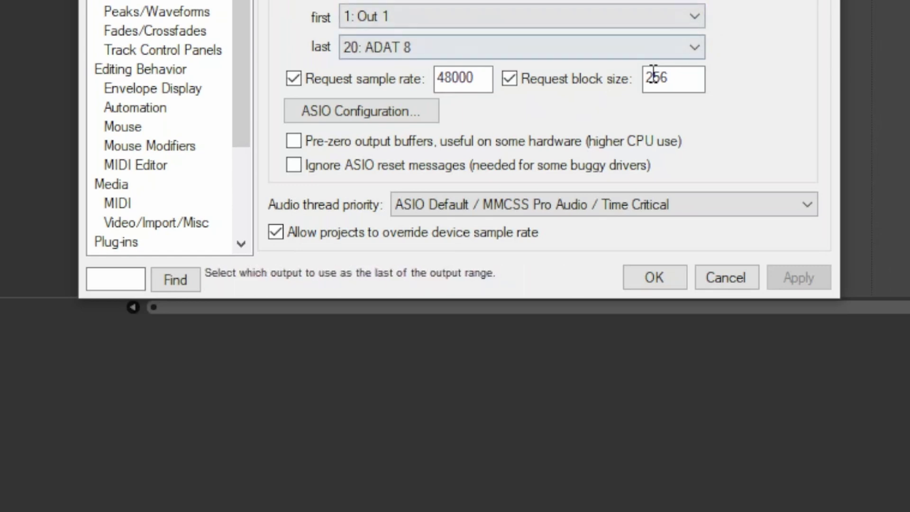
- Apply the device settings, enter a 96000 Hz project sample rate, and close Preferences
key(Tab)
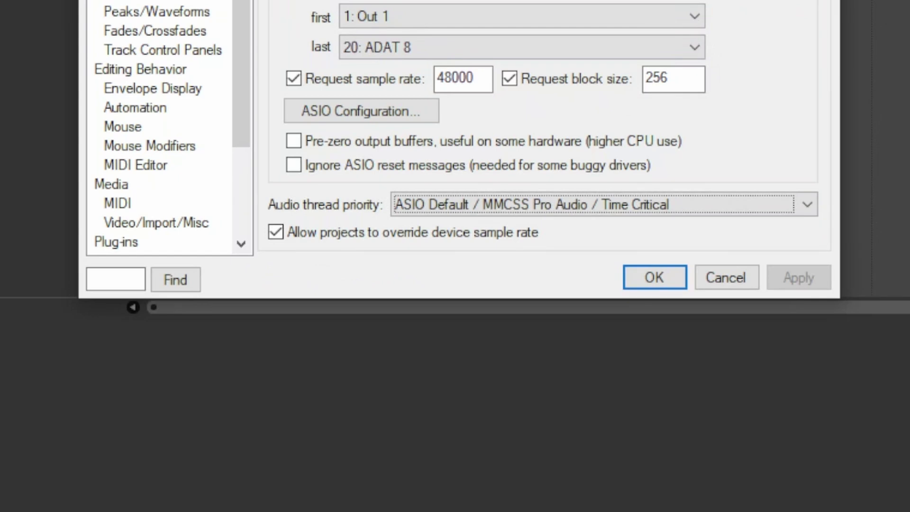
click(658, 276)
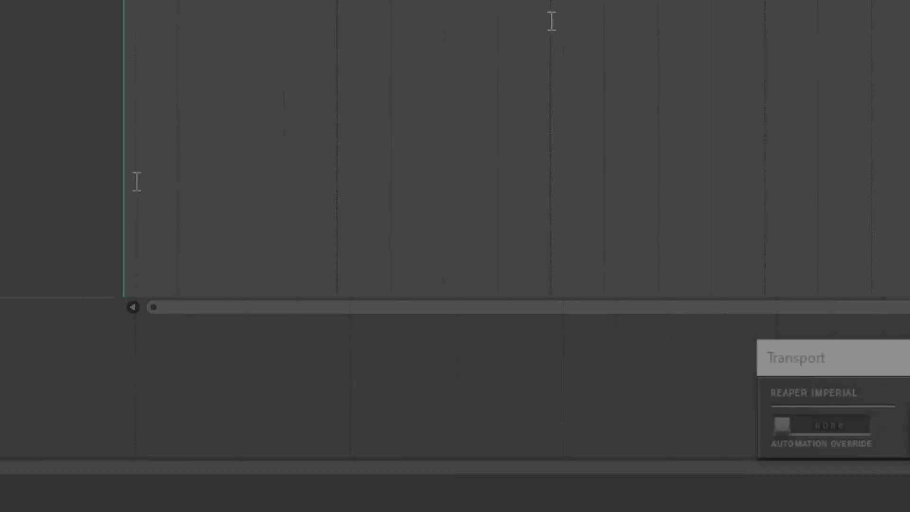
key(alt+Return)
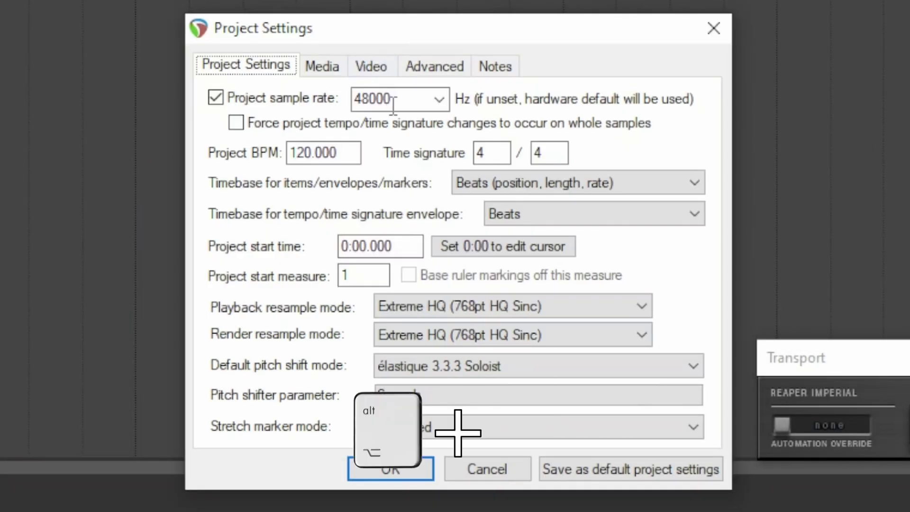
click(399, 109)
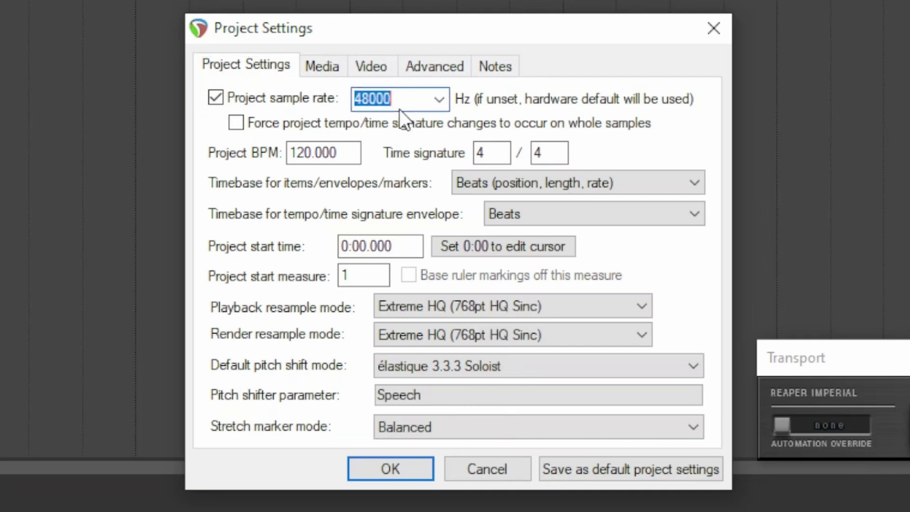
text(96000)
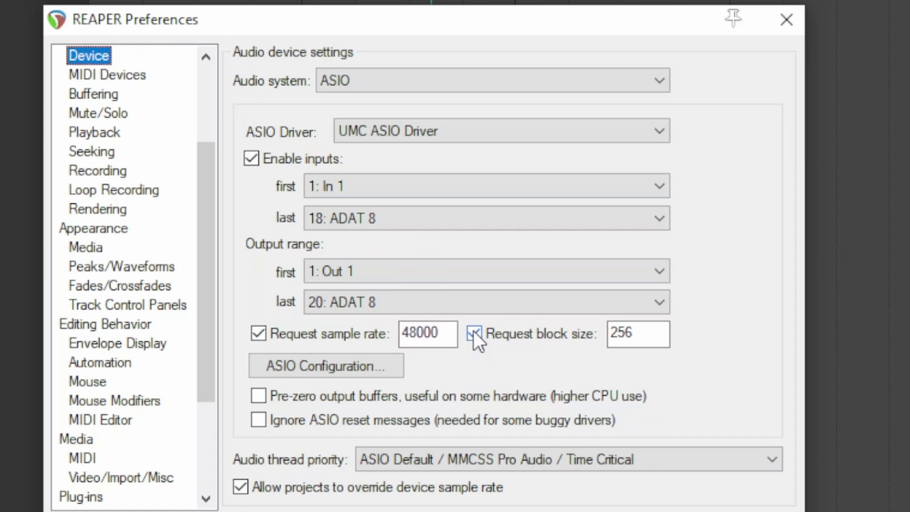
click(792, 25)
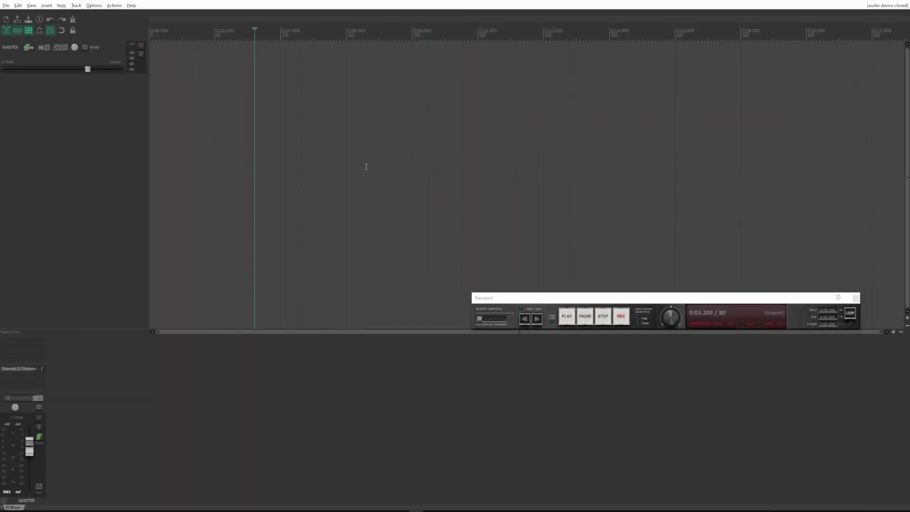
- Bring the Transport panel to the centre of the arrange area using Ctrl+Alt+T
key(ctrl+alt+t)
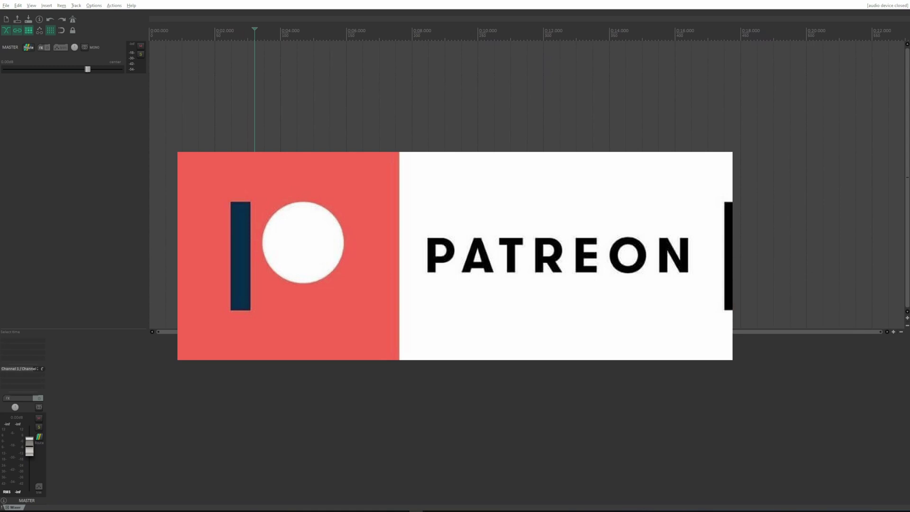